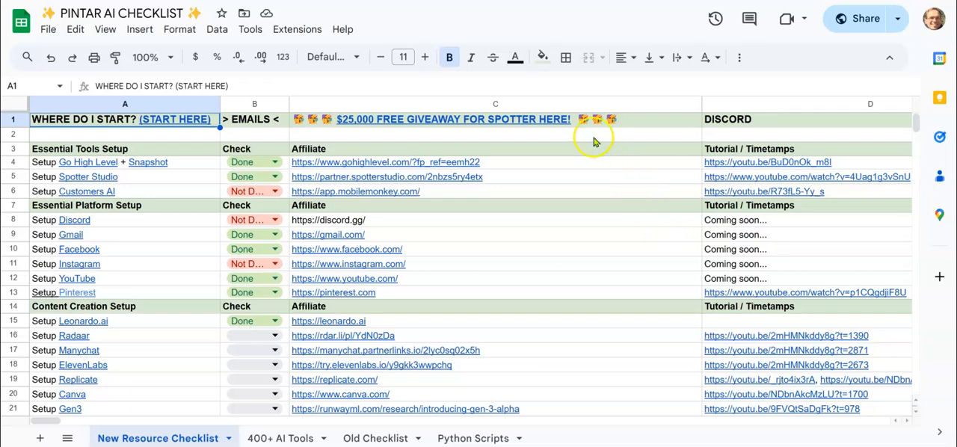
pyautogui.moveTo(526, 124)
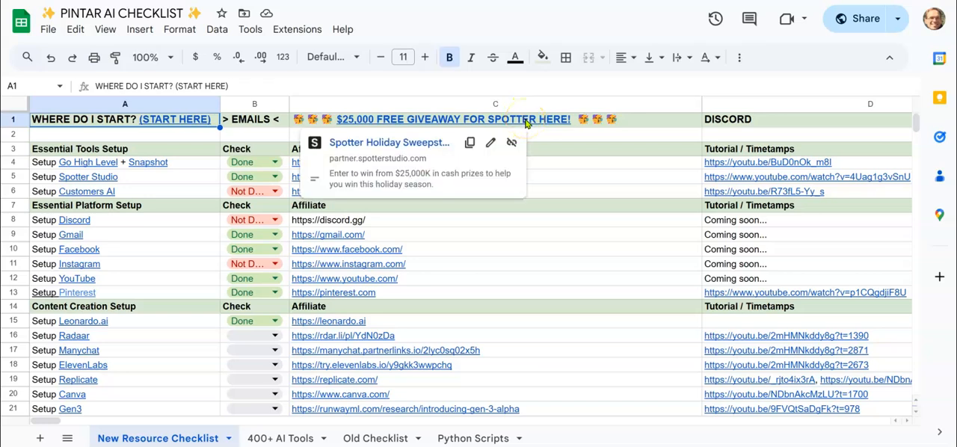
pyautogui.moveTo(609, 197)
pyautogui.click(641, 86)
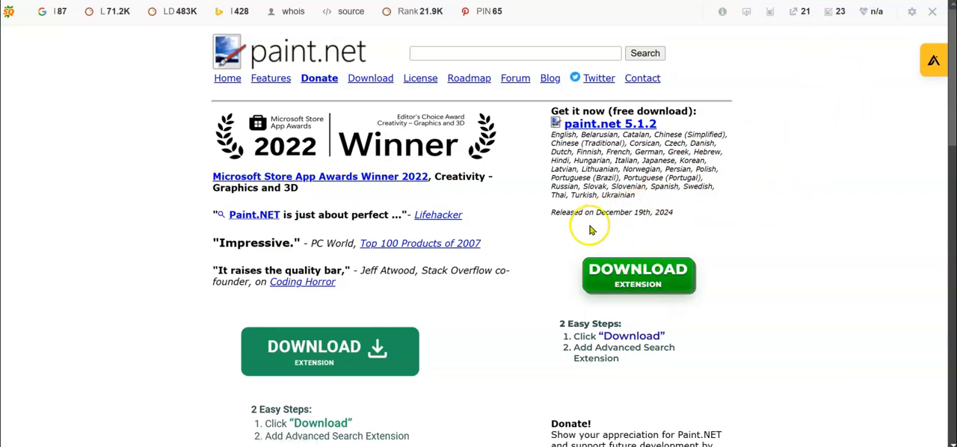
# - Look over the paint.net home page and the Reddit thread on the best Paint.NET extensions
pyautogui.scroll(-2, 508, 310)
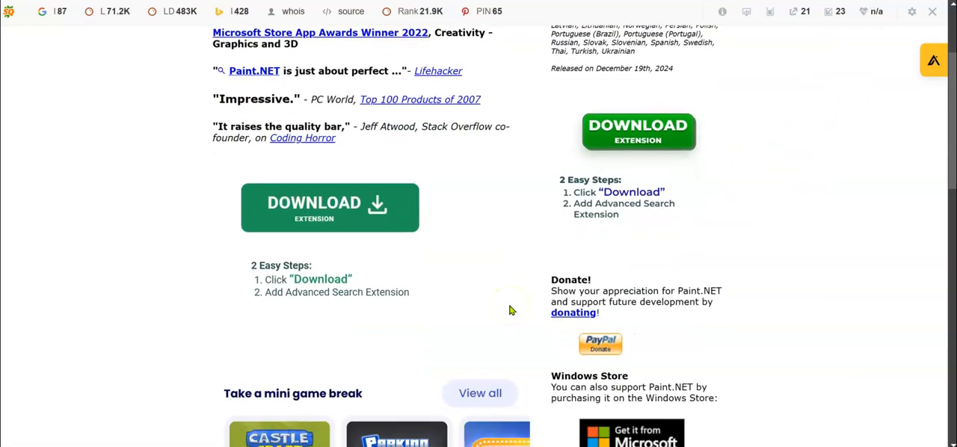
pyautogui.scroll(2, 509, 311)
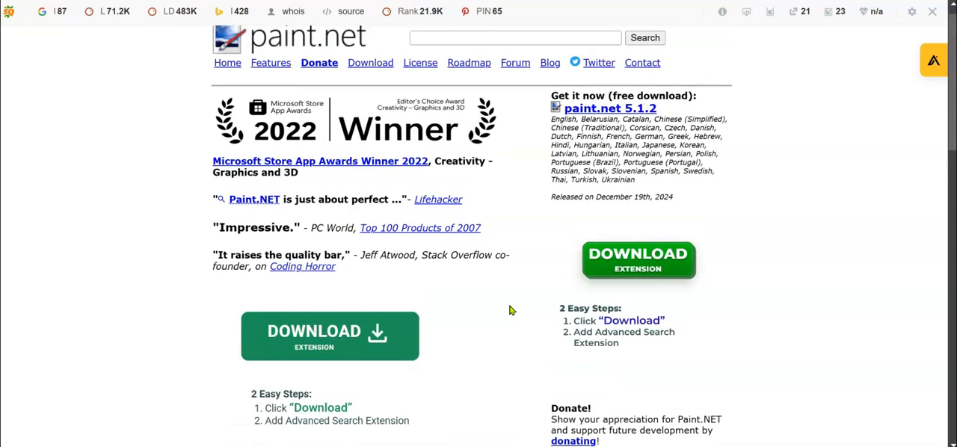
pyautogui.click(673, 0)
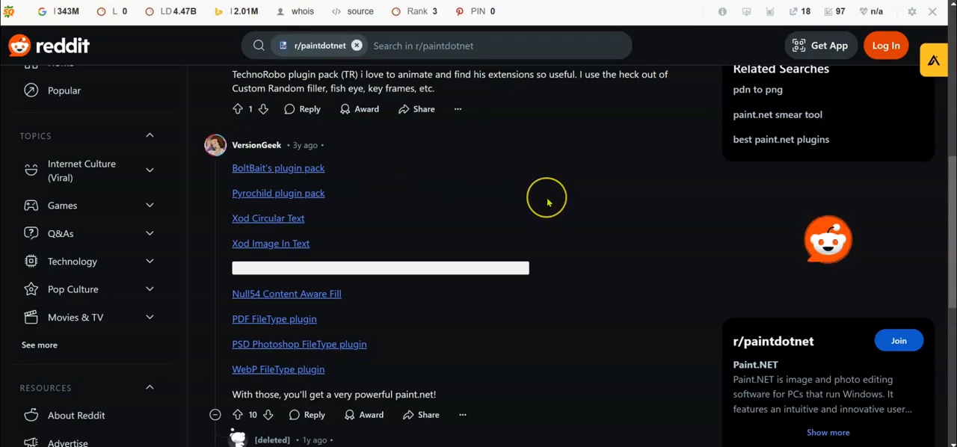
pyautogui.scroll(5, 549, 198)
pyautogui.scroll(1, 547, 202)
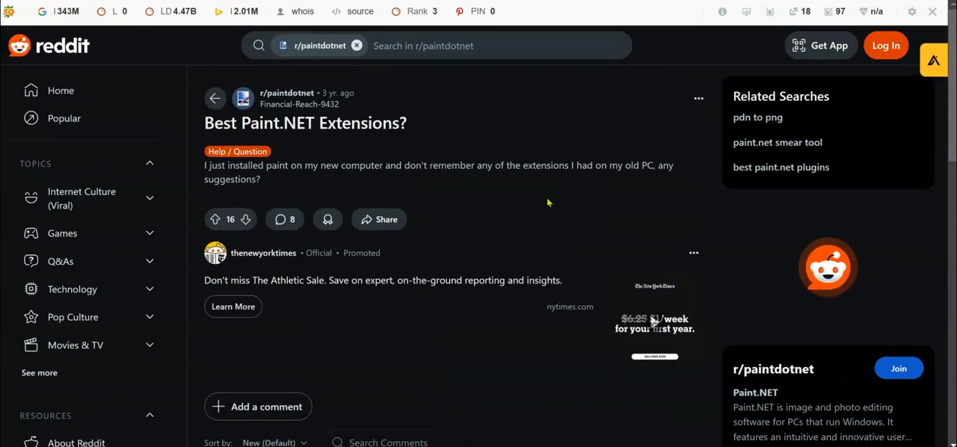
pyautogui.scroll(-6, 547, 200)
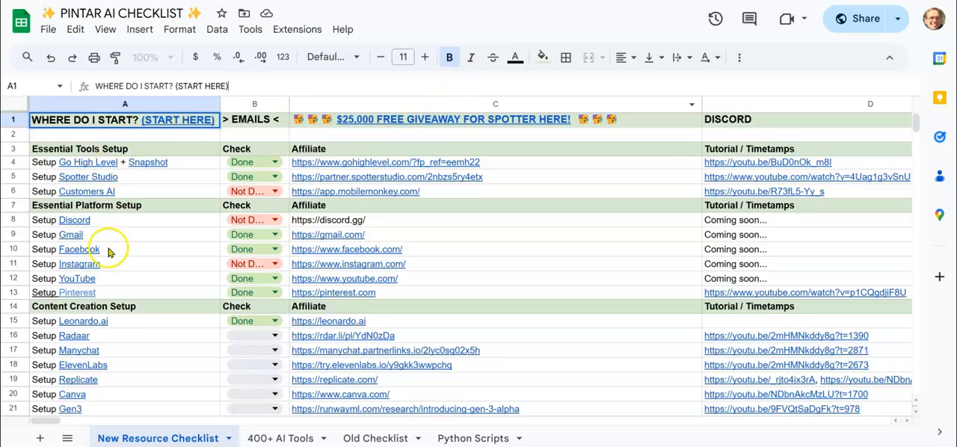
pyautogui.moveTo(361, 331)
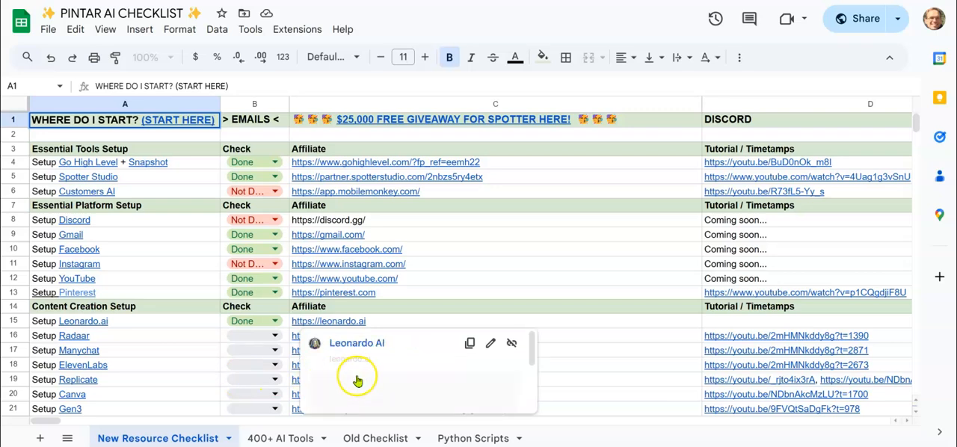
pyautogui.moveTo(509, 246)
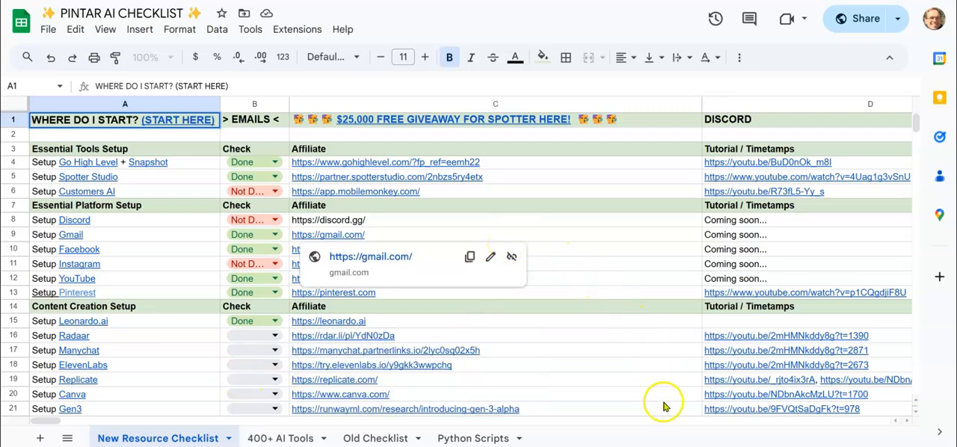
pyautogui.moveTo(662, 406)
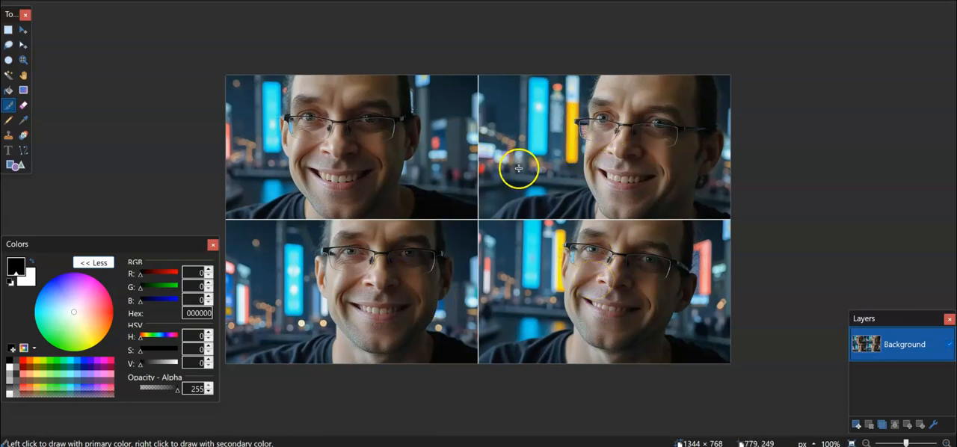
# - Copy the upper-right portrait of the four-picture grid into a new 672 × 382 pixel image
pyautogui.click(8, 31)
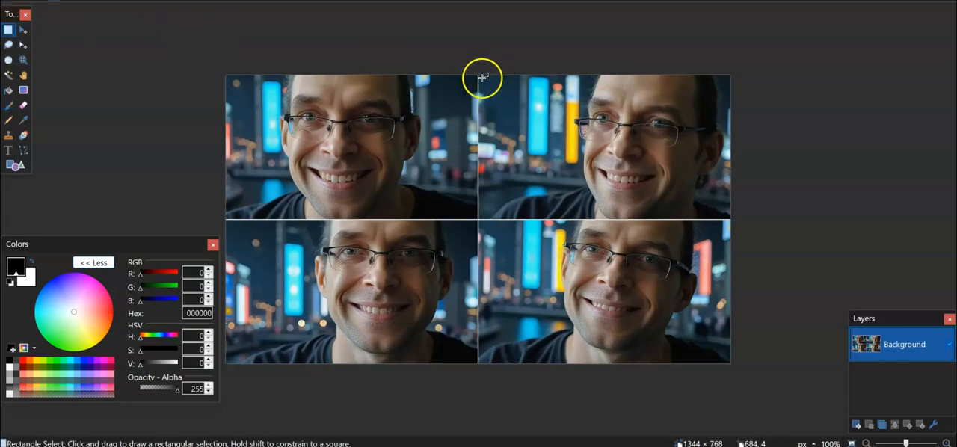
pyautogui.moveTo(479, 75); pyautogui.dragTo(734, 218)
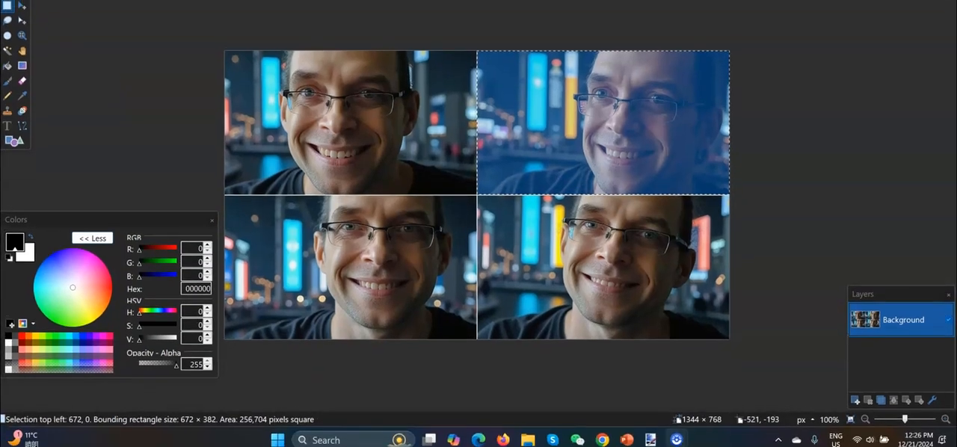
pyautogui.hotkey('ctrl', 'n')
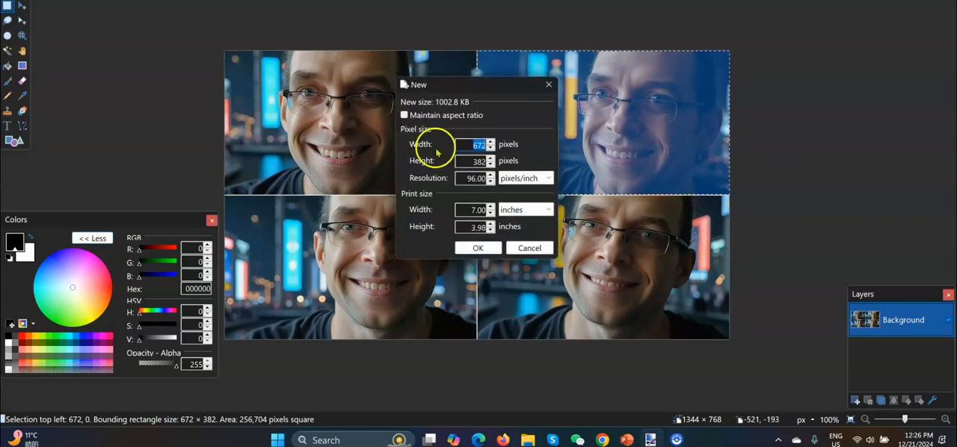
pyautogui.click(477, 248)
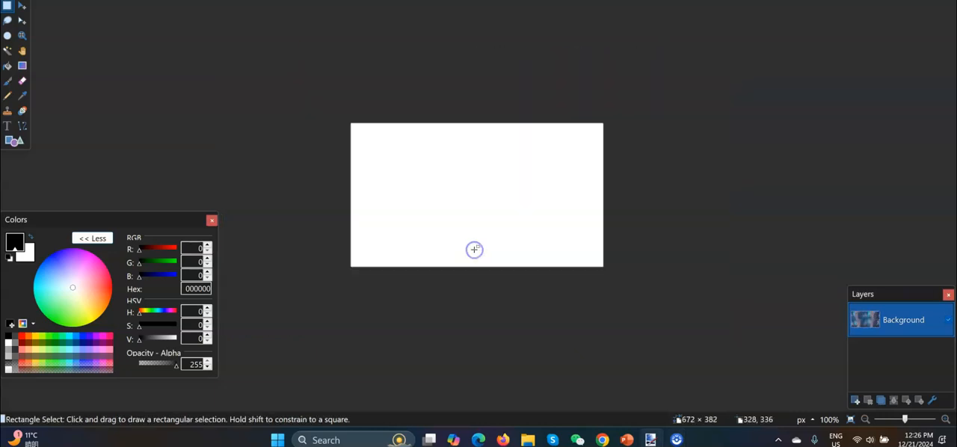
pyautogui.hotkey('ctrl', 'v')
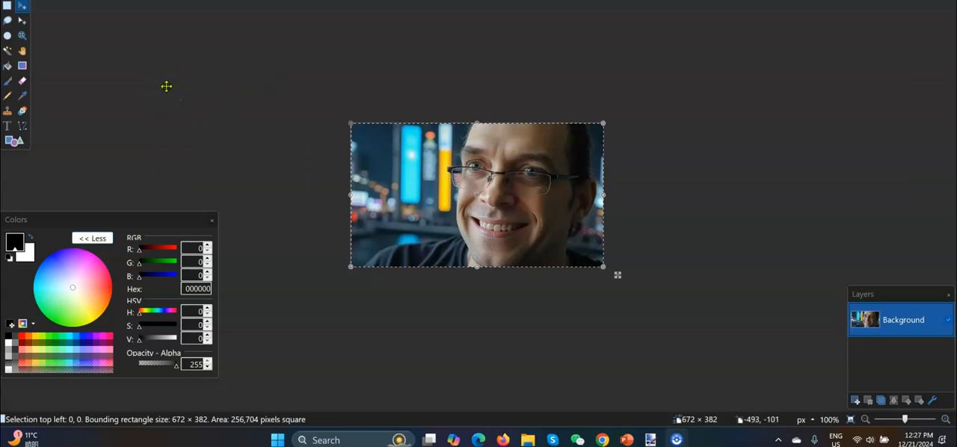
pyautogui.click(7, 128)
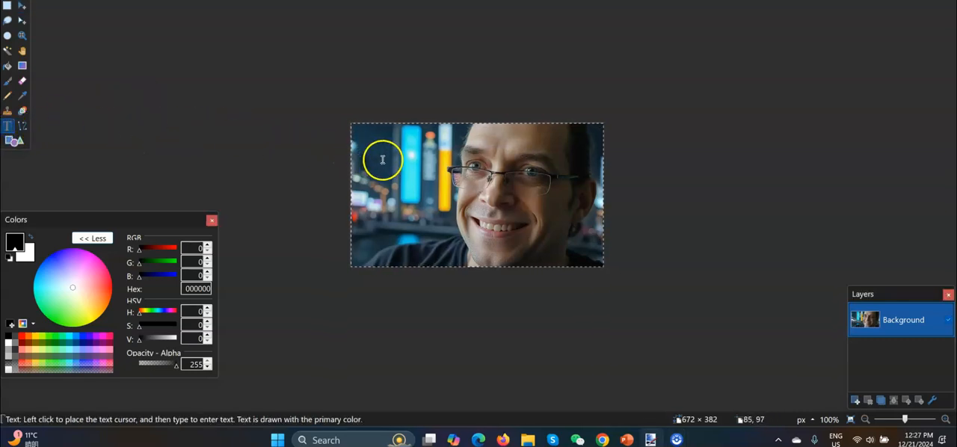
pyautogui.click(383, 159)
pyautogui.write('hel')
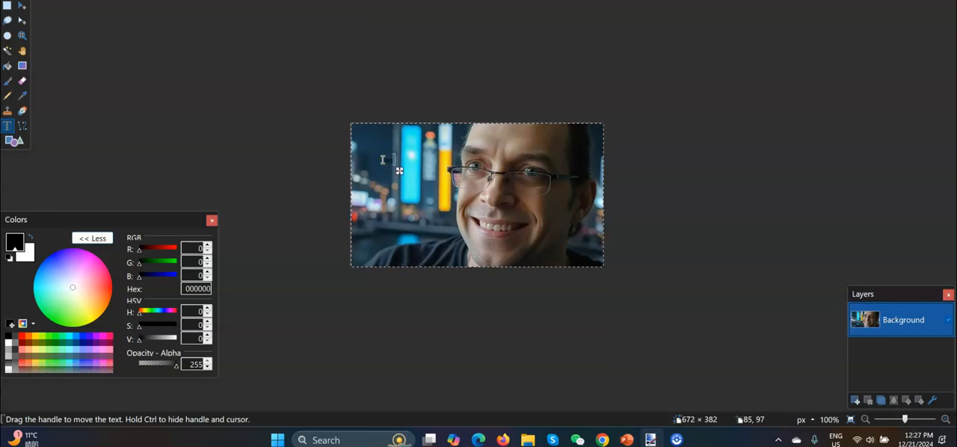
pyautogui.write('t here')
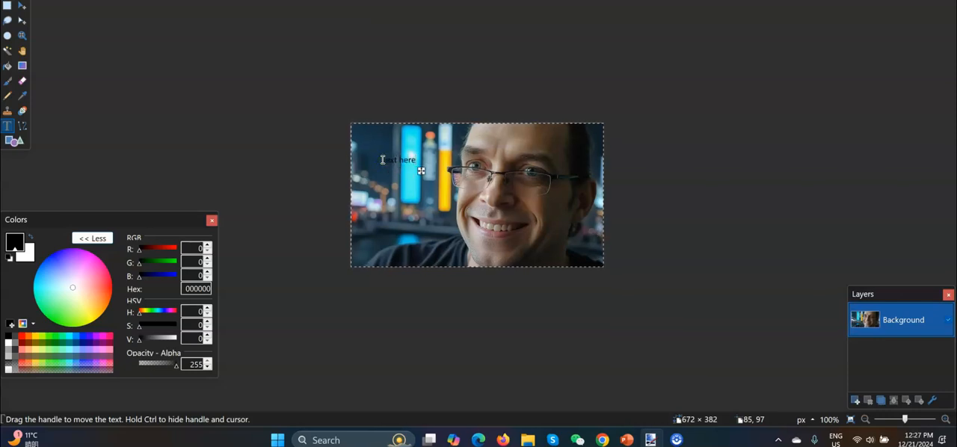
pyautogui.press('BackSpace')
pyautogui.press('BackSpace')
pyautogui.press('BackSpace')
pyautogui.press('BackSpace')
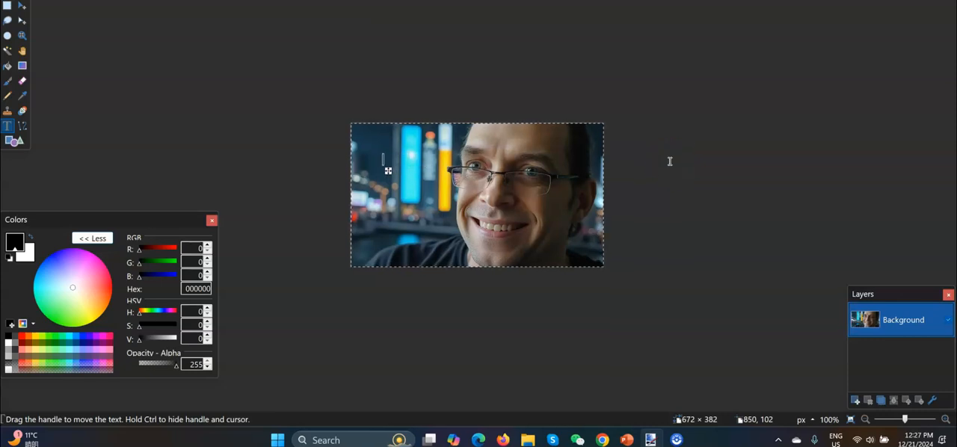
pyautogui.click(681, 141)
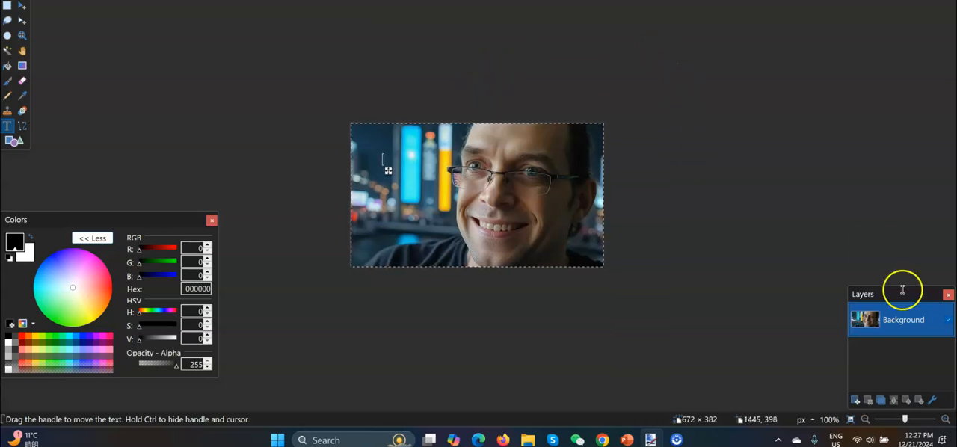
# - Add a new layer above the portrait and make the Background layer active again
pyautogui.click(855, 401)
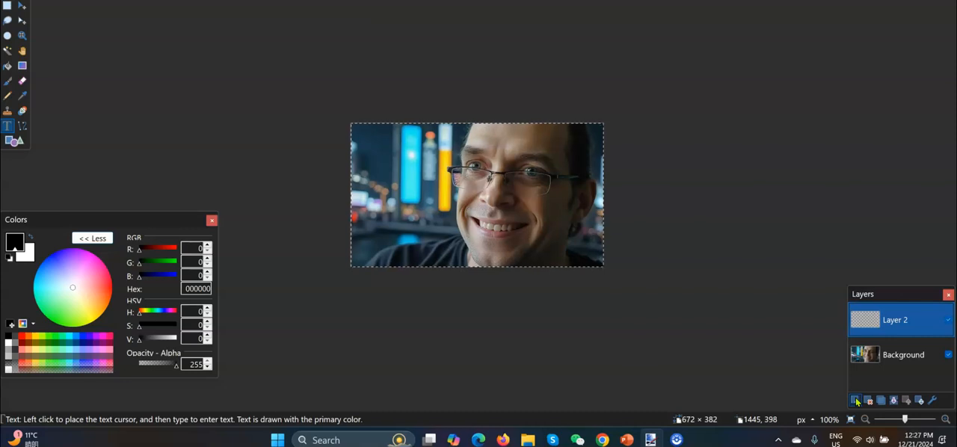
pyautogui.click(861, 349)
pyautogui.click(893, 310)
pyautogui.keyDown('ctrl'); pyautogui.click(887, 357); pyautogui.keyUp('ctrl')
pyautogui.keyDown('ctrl'); pyautogui.click(887, 357); pyautogui.keyUp('ctrl')
pyautogui.click(887, 357)
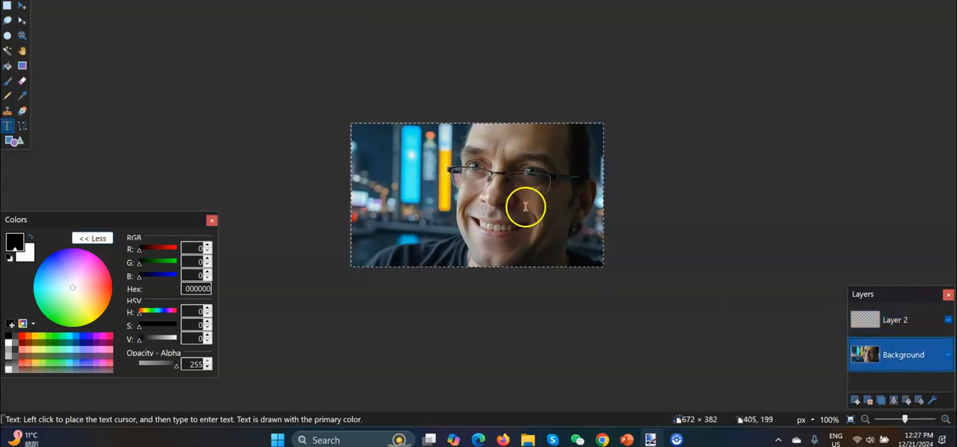
# - Select the dark backdrop beside the face with the Magic Wand, adjust its tolerance, and delete the selected area
pyautogui.click(9, 52)
pyautogui.click(401, 135)
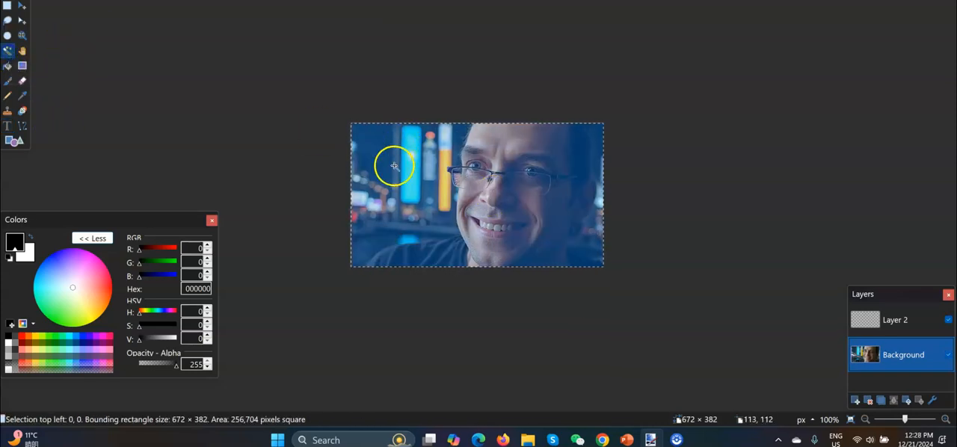
pyautogui.click(290, 0)
pyautogui.click(403, 175)
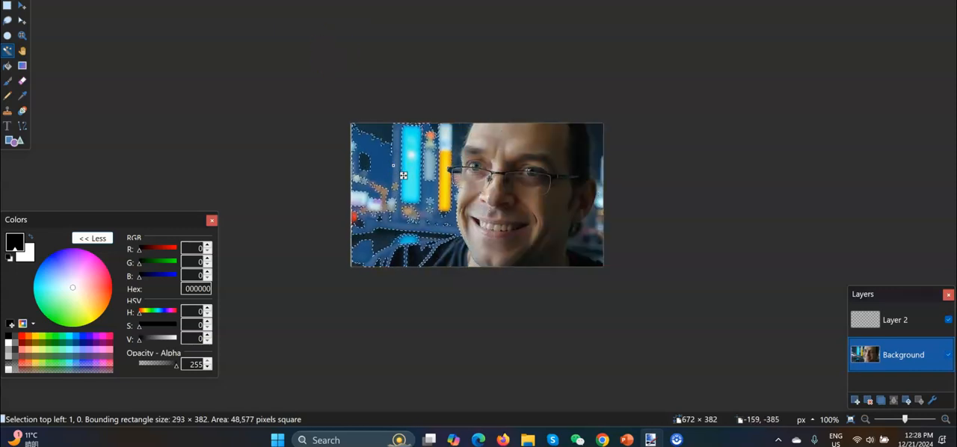
pyautogui.moveTo(288, 0); pyautogui.dragTo(290, 0)
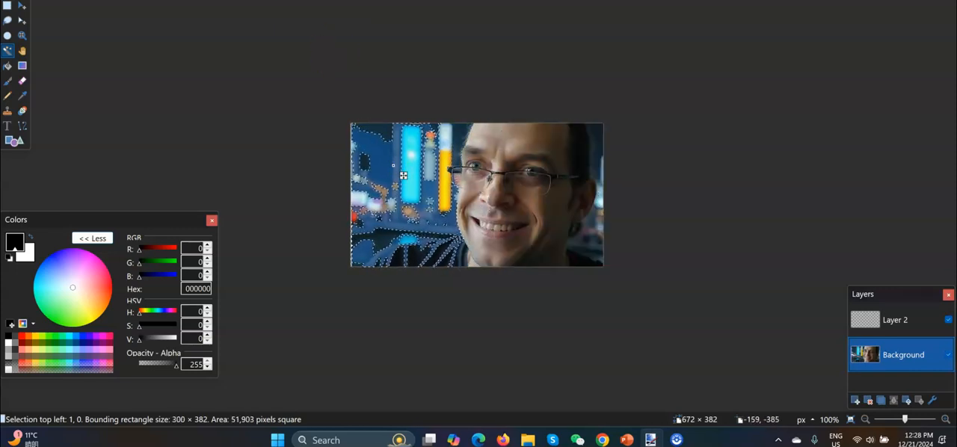
pyautogui.press('Delete')
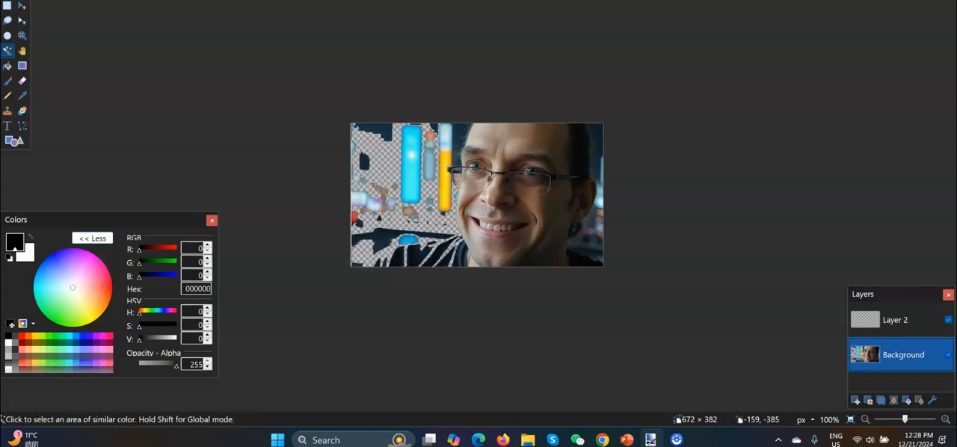
# - Remove the blue fill of the tall sign and the pale upper part of the orange sign with the Magic Wand
pyautogui.click(409, 157)
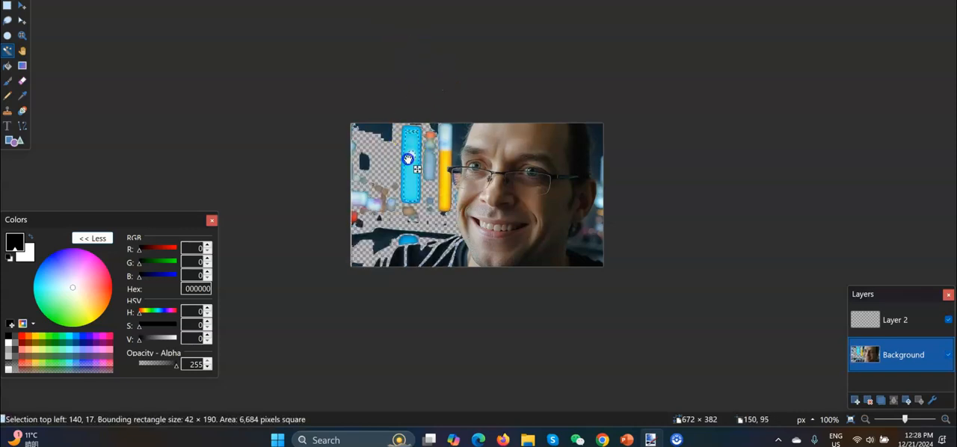
pyautogui.press('Delete')
pyautogui.click(445, 141)
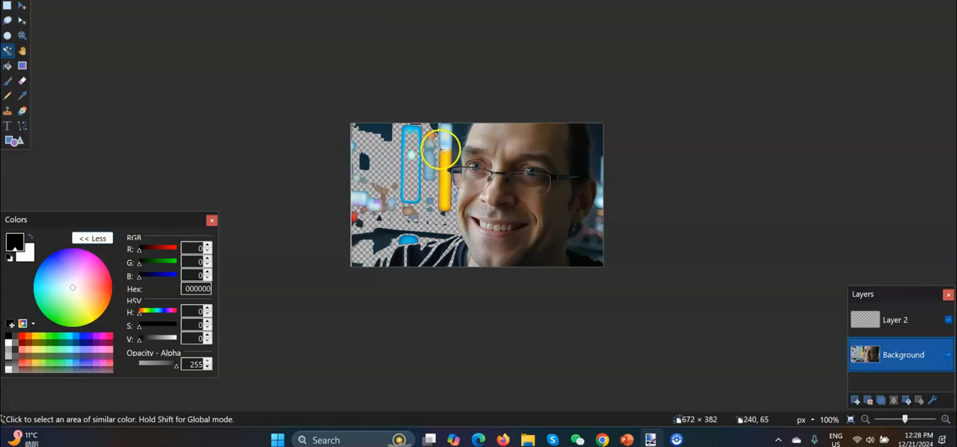
pyautogui.press('Delete')
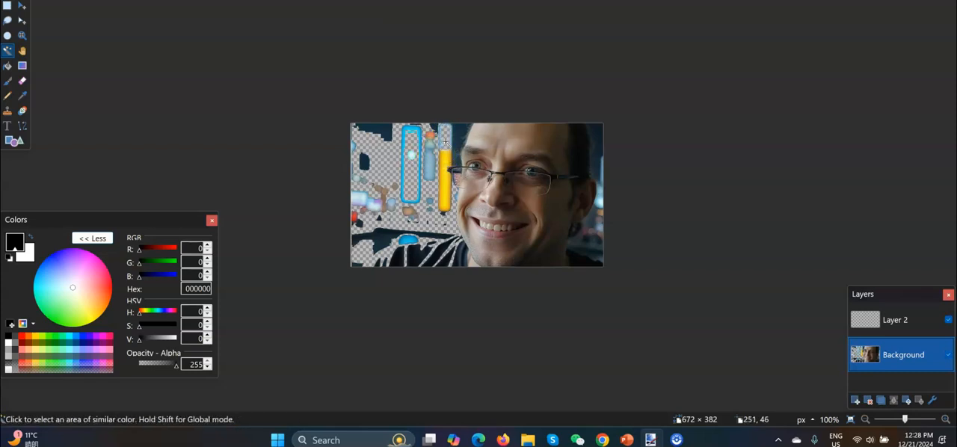
# - Clear the remaining backdrop beside the face with a rectangular selection reaching from the image's upper-left corner to above the shoulder
pyautogui.click(6, 6)
pyautogui.moveTo(351, 125)
pyautogui.mouseDown()
pyautogui.moveTo(401, 217)
pyautogui.moveTo(448, 227)
pyautogui.mouseUp()
pyautogui.press('Delete')
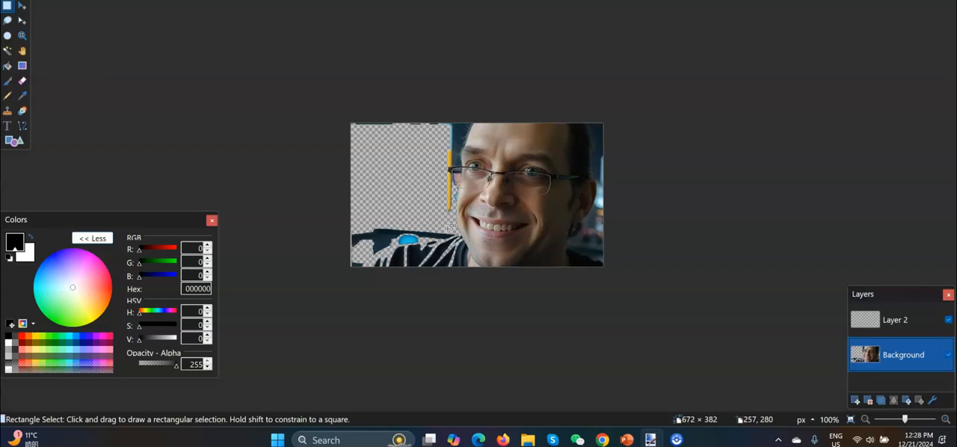
# - Add the text "Hello" in red (FF0000) on Layer 2 and move it onto the forehead near the hairline
pyautogui.click(902, 316)
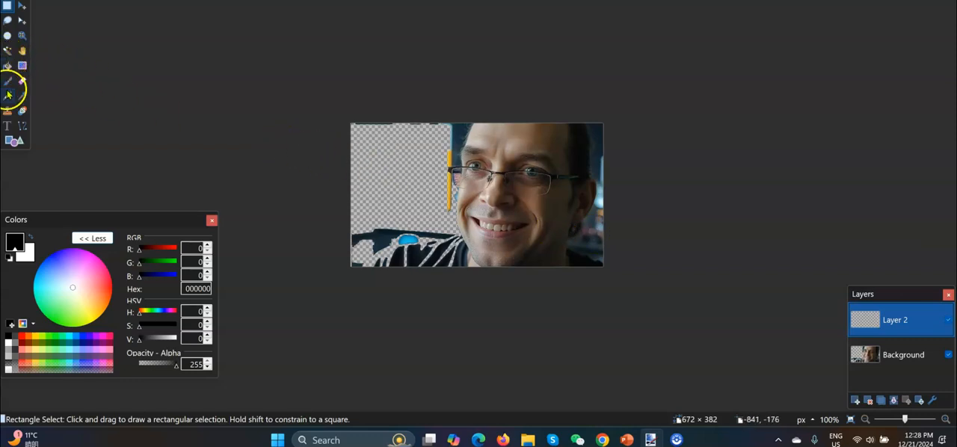
pyautogui.click(6, 128)
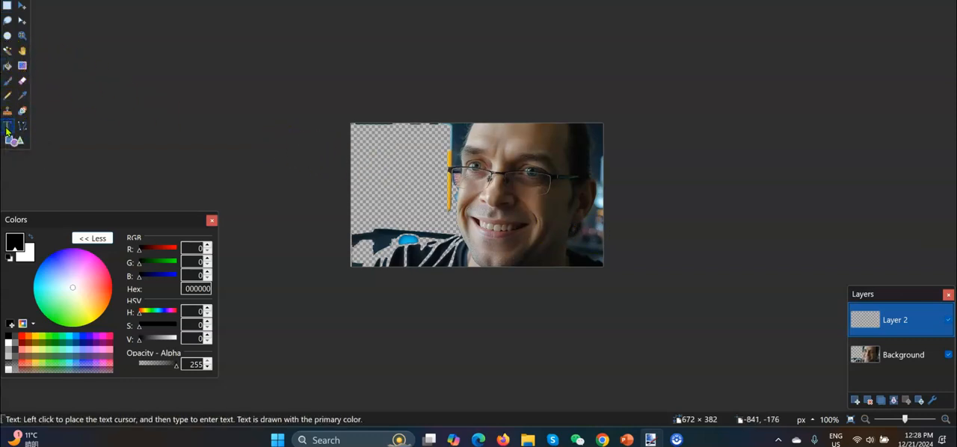
pyautogui.click(22, 337)
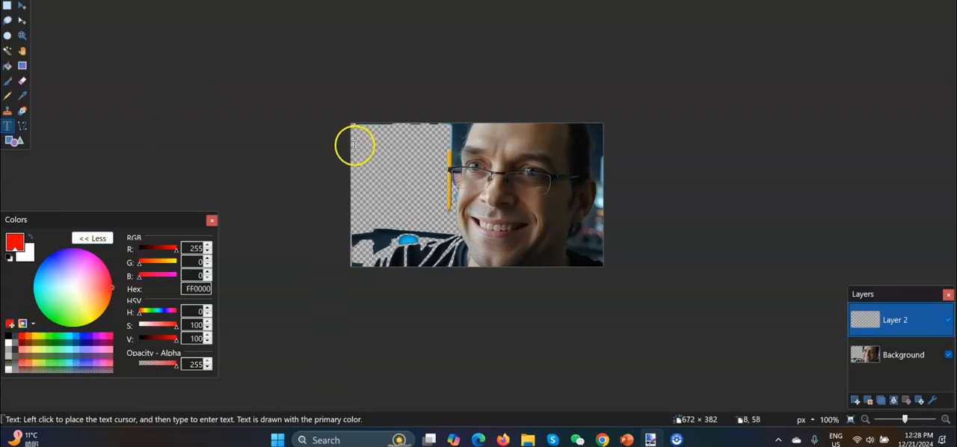
pyautogui.click(403, 158)
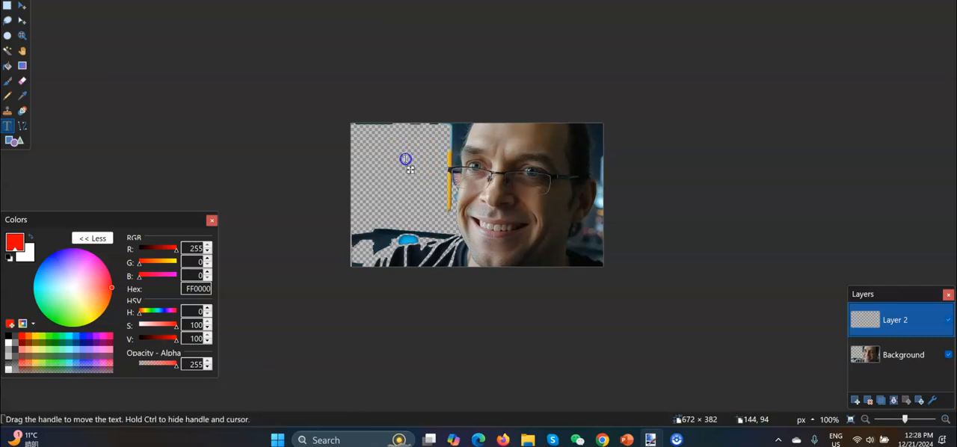
pyautogui.write('Hellow')
pyautogui.press('BackSpace')
pyautogui.moveTo(429, 166); pyautogui.dragTo(556, 150)
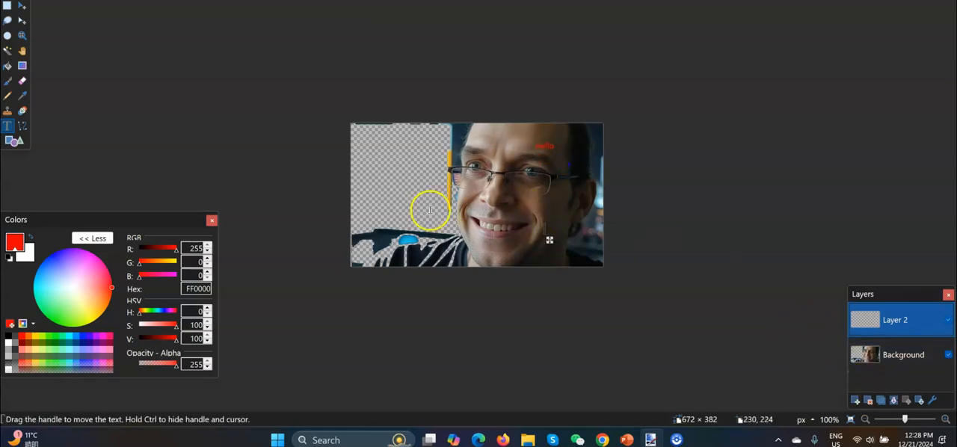
# - Select the "Hello" text with a rectangle of about 125 × 90 px and move it to the middle of the forehead
pyautogui.click(7, 6)
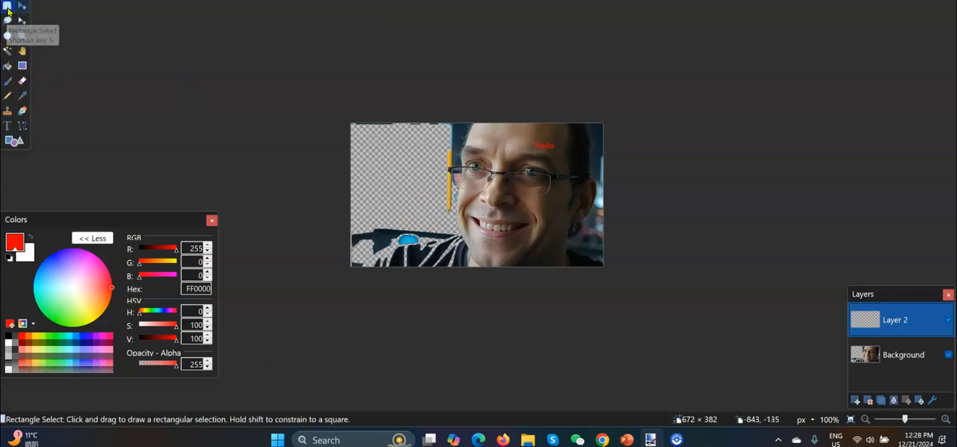
pyautogui.moveTo(522, 130); pyautogui.dragTo(568, 163)
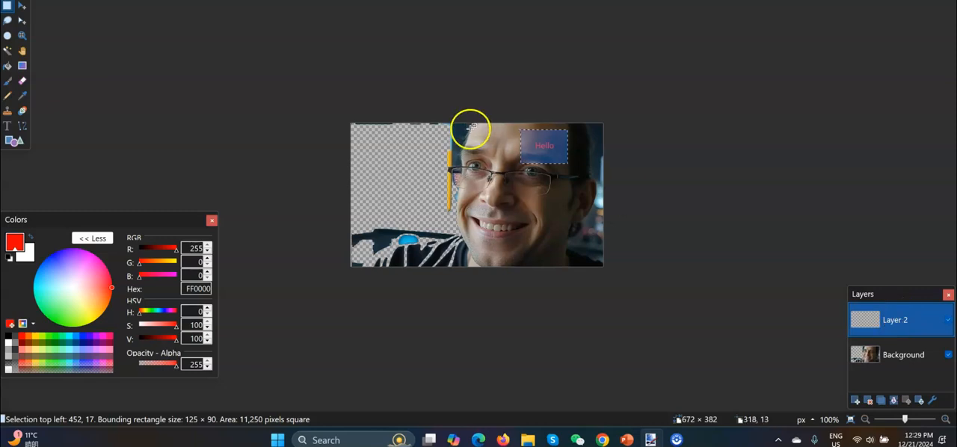
pyautogui.click(22, 6)
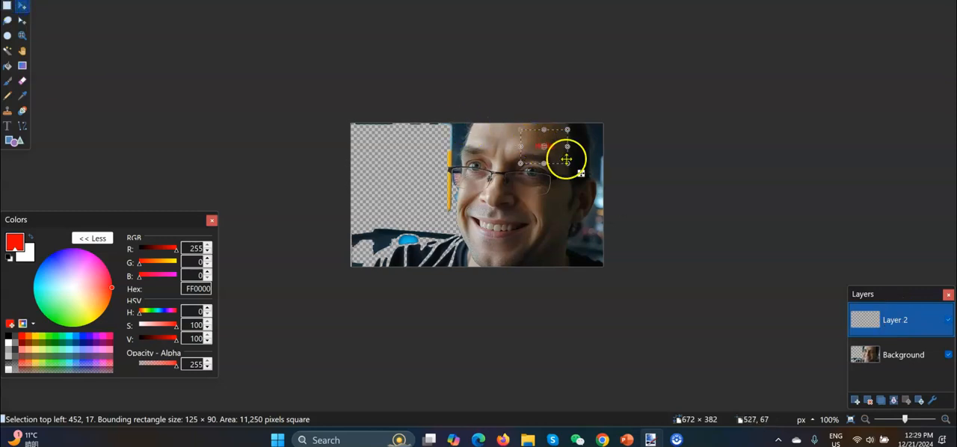
pyautogui.moveTo(581, 174); pyautogui.dragTo(551, 174)
# - Deselect the area, add the red text "hello" on the Background layer and move it from the chin onto the cheek
pyautogui.click(902, 356)
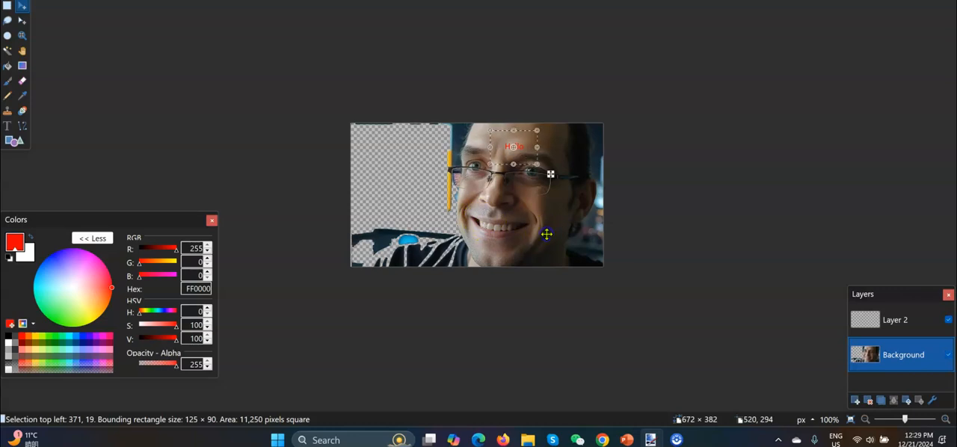
pyautogui.click(8, 6)
pyautogui.click(509, 214)
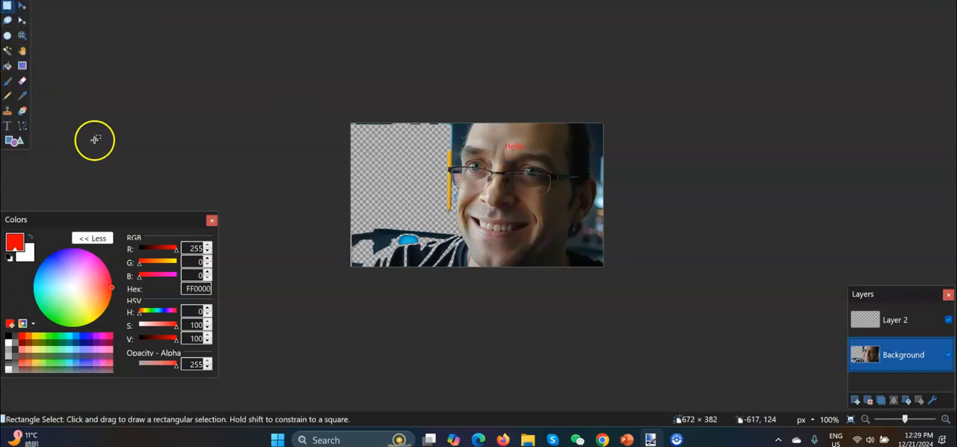
pyautogui.click(500, 200)
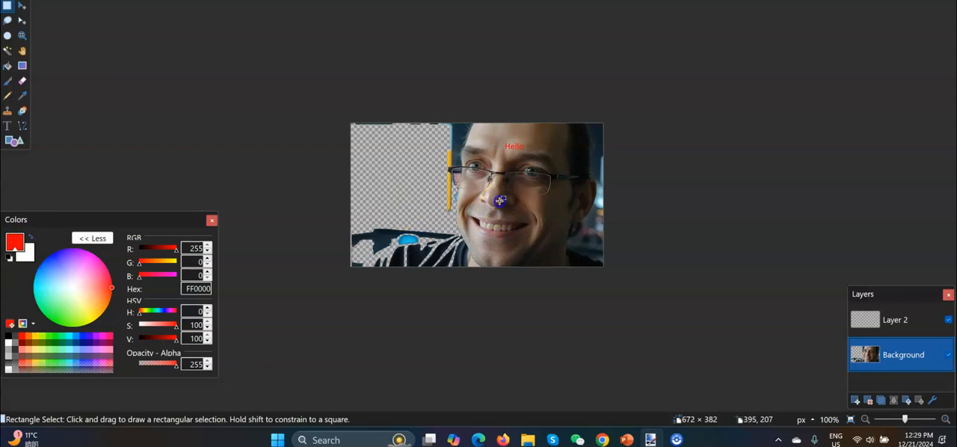
pyautogui.click(8, 126)
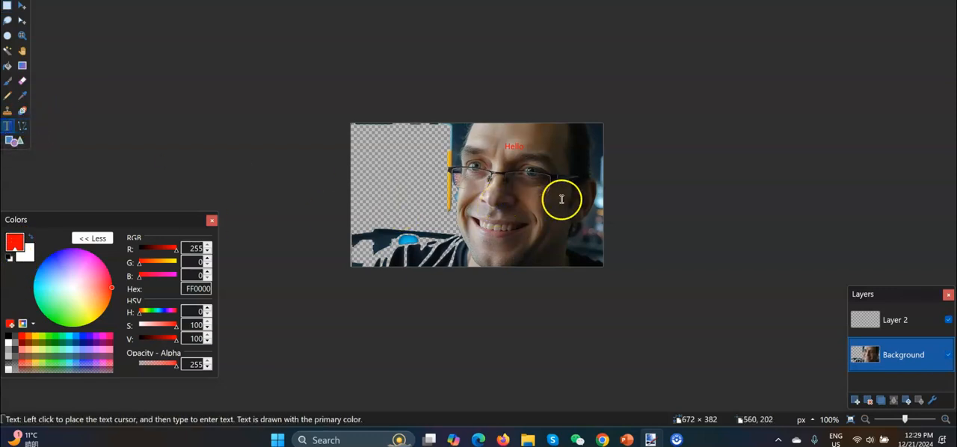
pyautogui.click(483, 245)
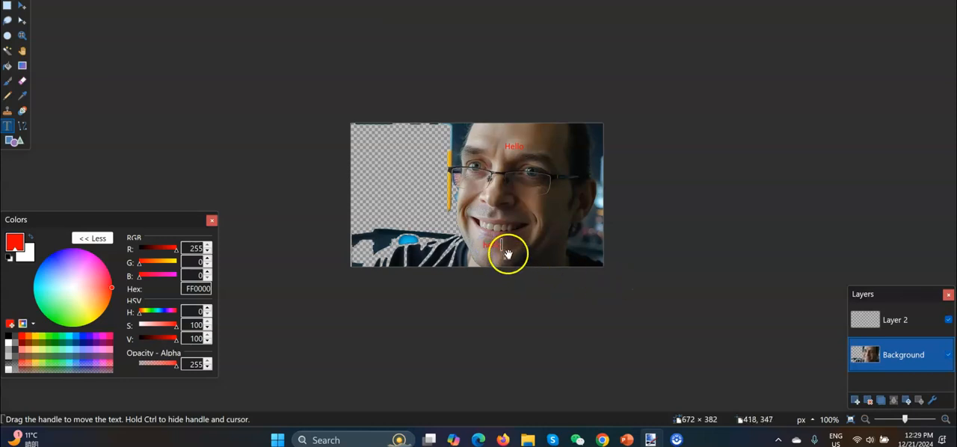
pyautogui.moveTo(507, 255); pyautogui.dragTo(564, 220)
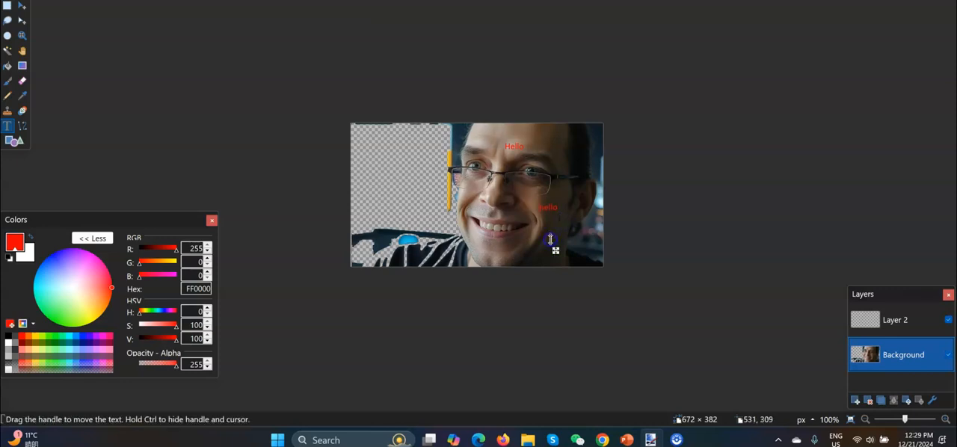
# - Select the cheek text on the Background layer with a rectangle of about 113 × 83 px and move it into the transparent area
pyautogui.click(7, 6)
pyautogui.moveTo(532, 195); pyautogui.dragTo(573, 227)
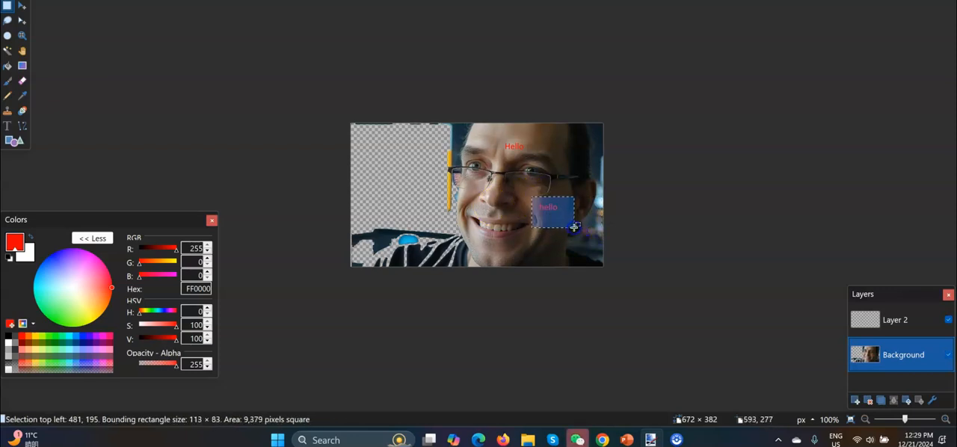
pyautogui.click(23, 6)
pyautogui.moveTo(589, 239); pyautogui.dragTo(450, 205)
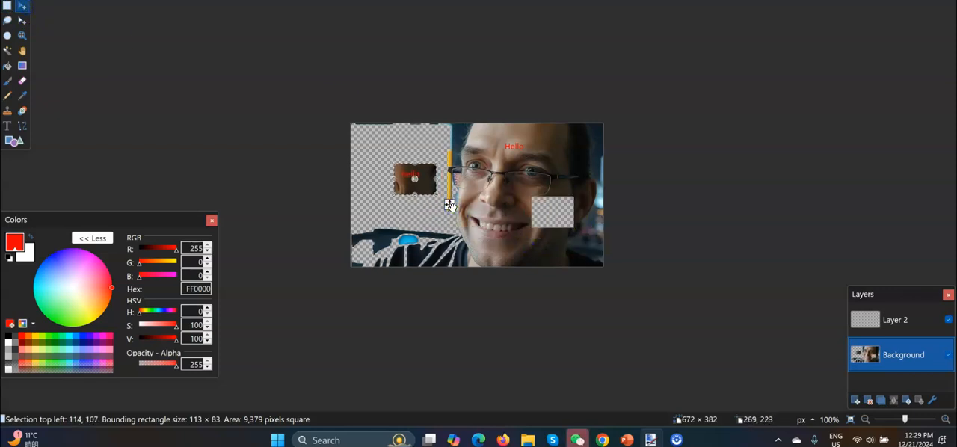
# - Undo the patch move, its selection and the cheek text on the Background layer
pyautogui.hotkey('ctrl', 'z')
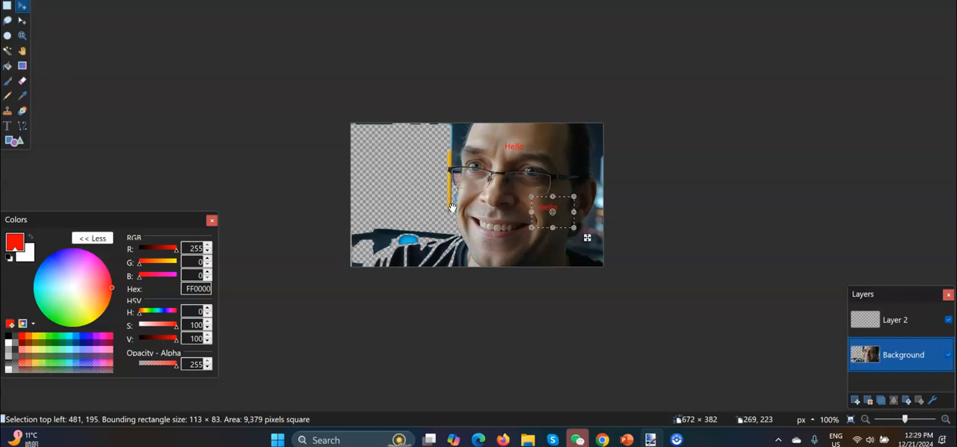
pyautogui.hotkey('ctrl', 'd')
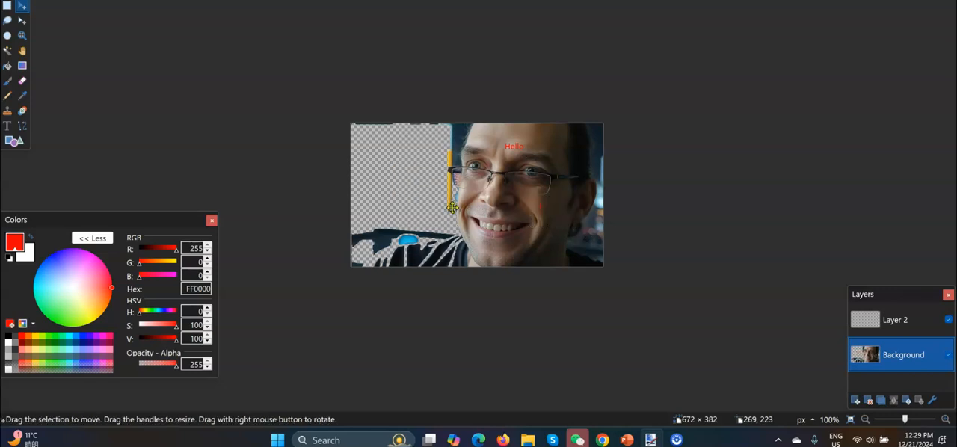
pyautogui.keyDown('ctrl'); pyautogui.click(873, 320); pyautogui.keyUp('ctrl')
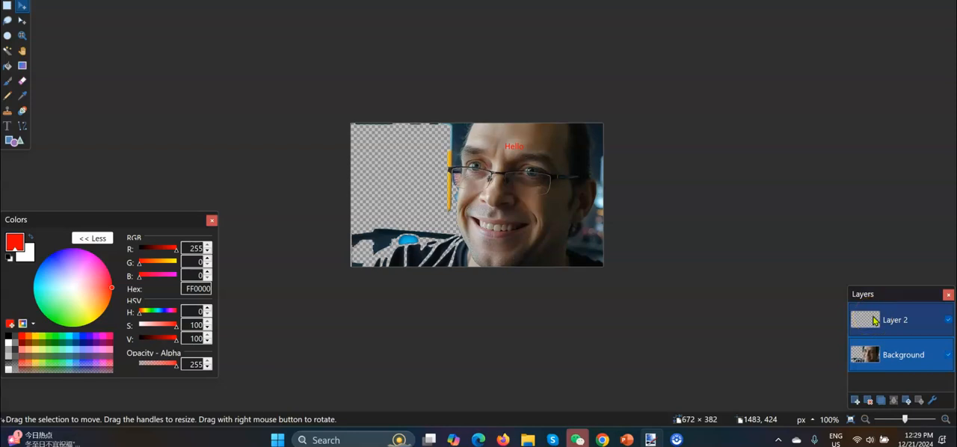
pyautogui.click(363, 79)
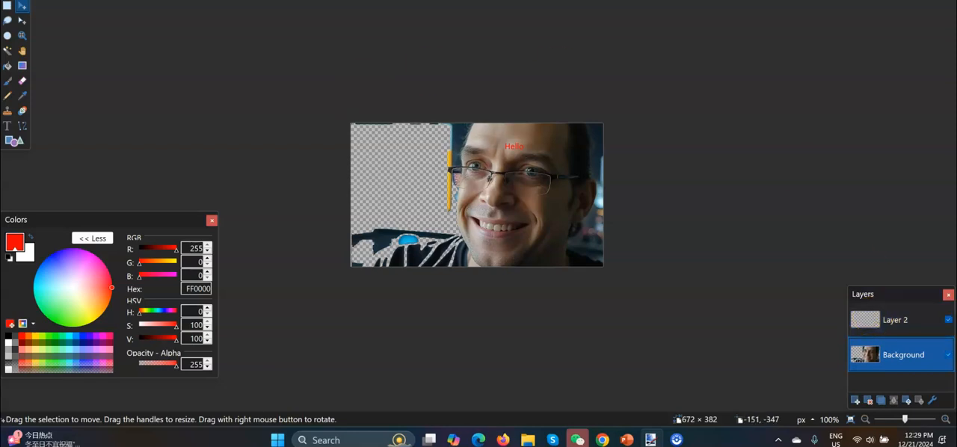
# - Try the Fade Edge photo effect on the Background layer with a width of 96, decline the plugin update, and cancel the effect
pyautogui.click(197, 1)
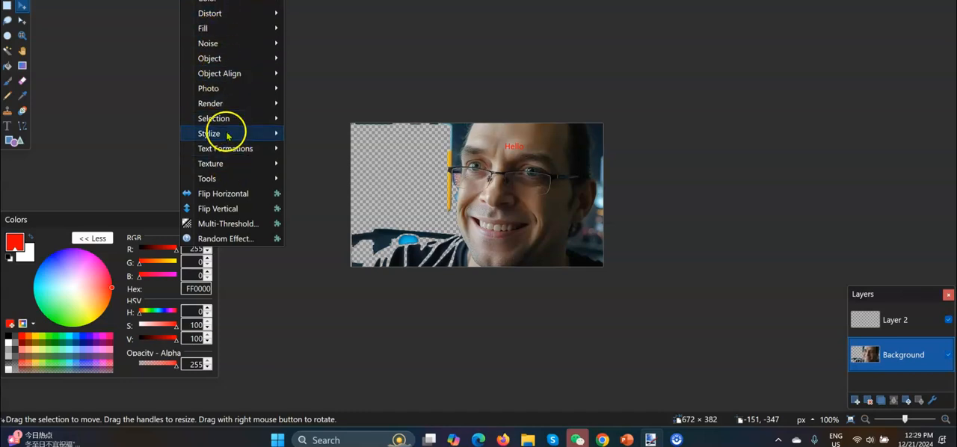
pyautogui.moveTo(245, 15)
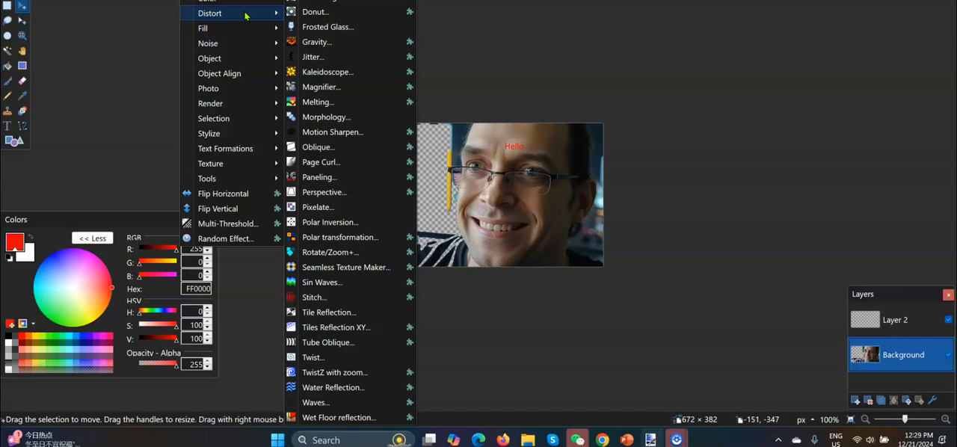
pyautogui.click(221, 87)
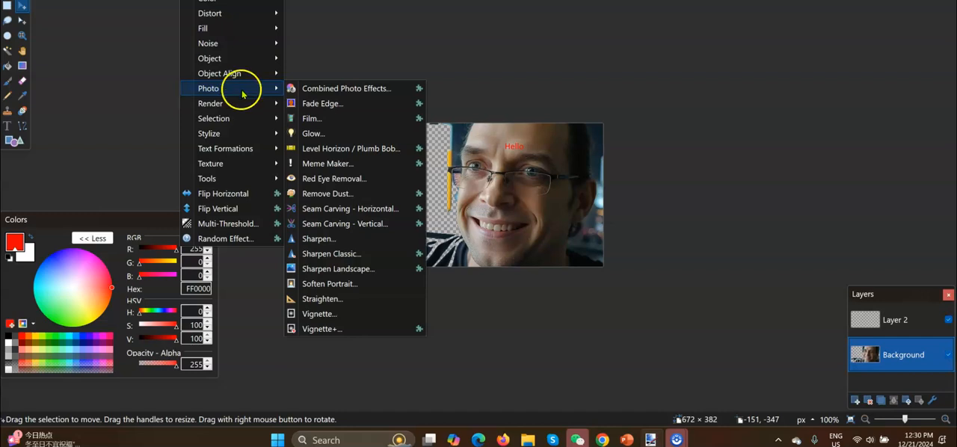
pyautogui.click(323, 111)
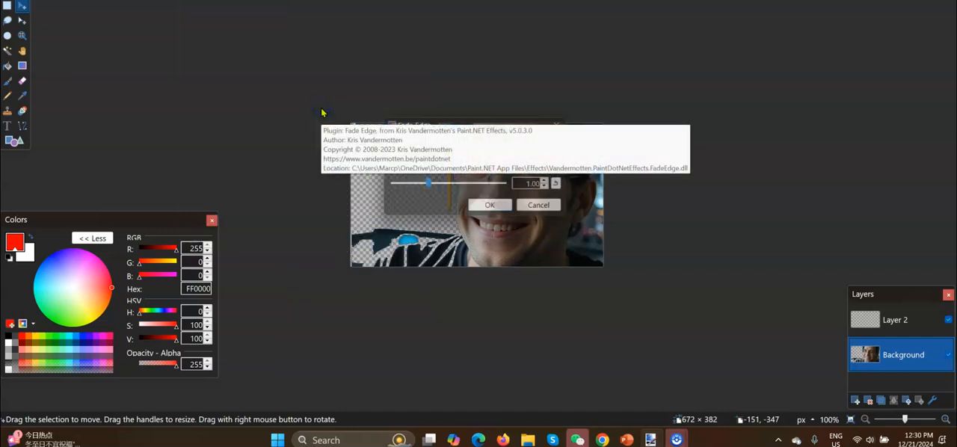
pyautogui.moveTo(455, 122); pyautogui.dragTo(288, 45)
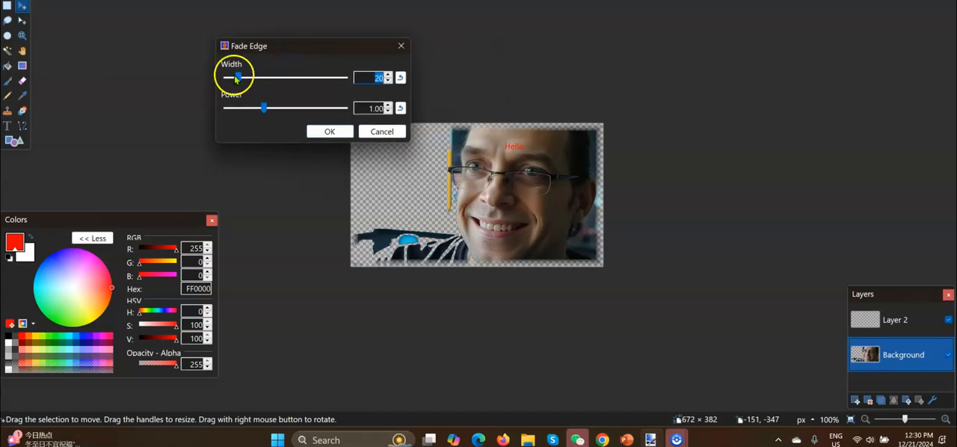
pyautogui.moveTo(235, 77); pyautogui.dragTo(284, 74)
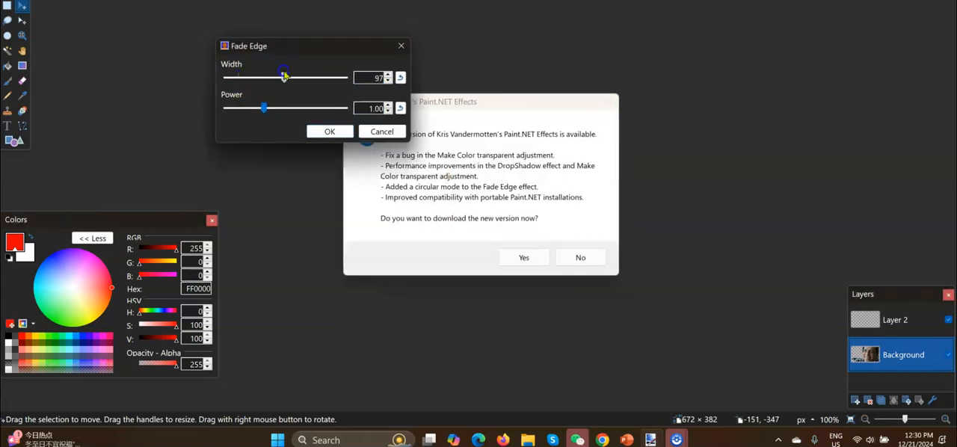
pyautogui.click(575, 256)
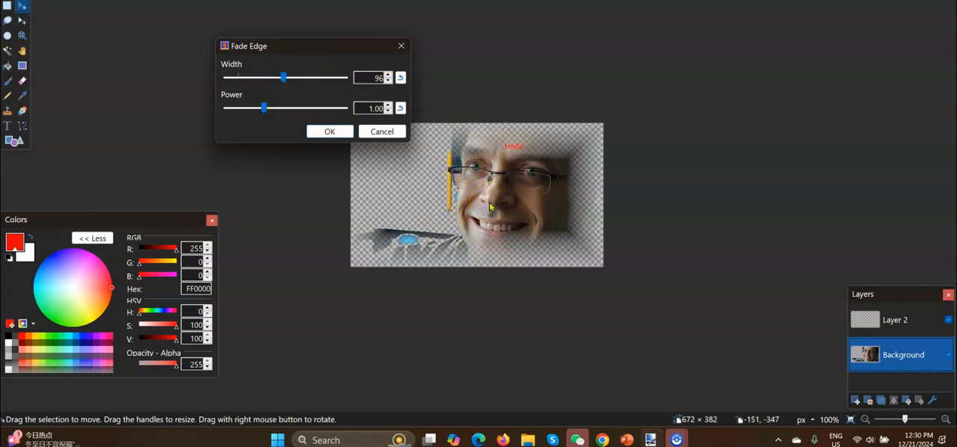
pyautogui.click(370, 132)
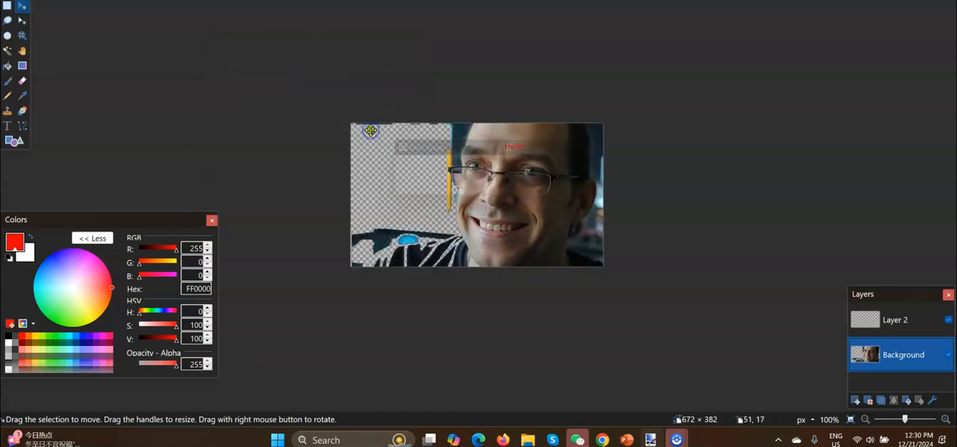